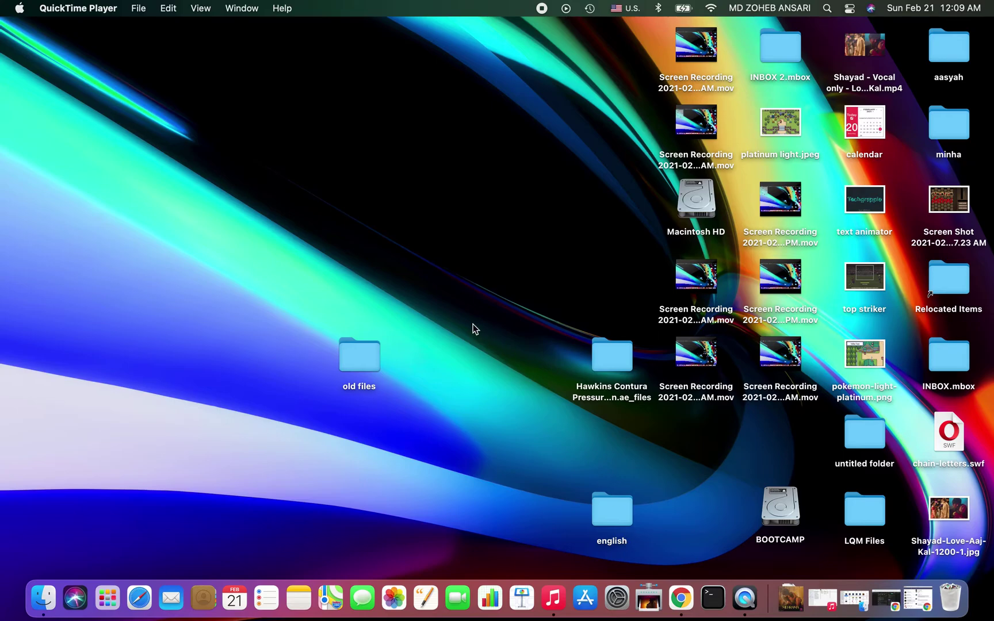
click(390, 230)
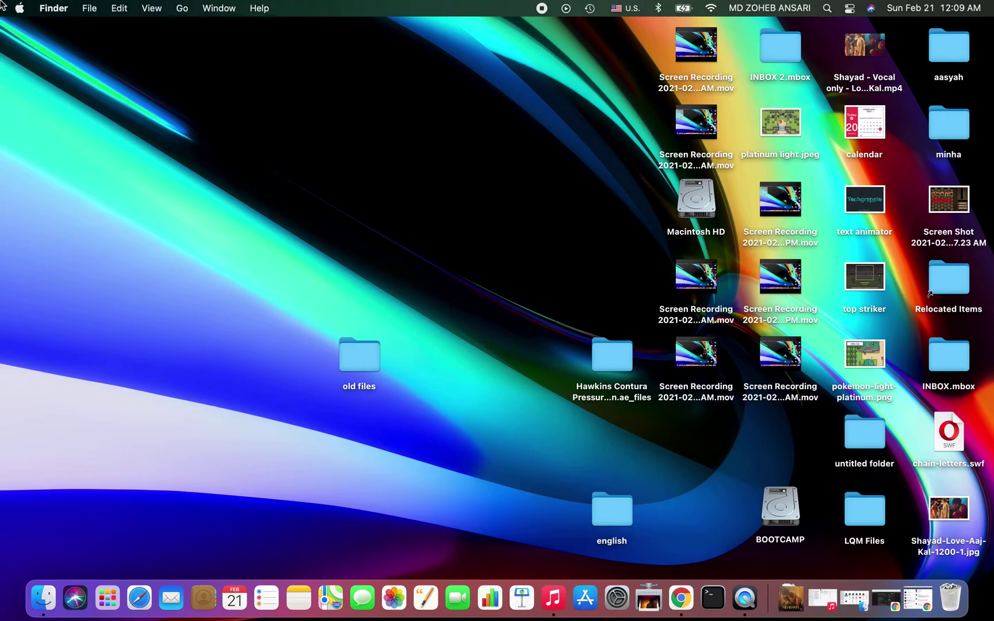
click(20, 8)
click(28, 29)
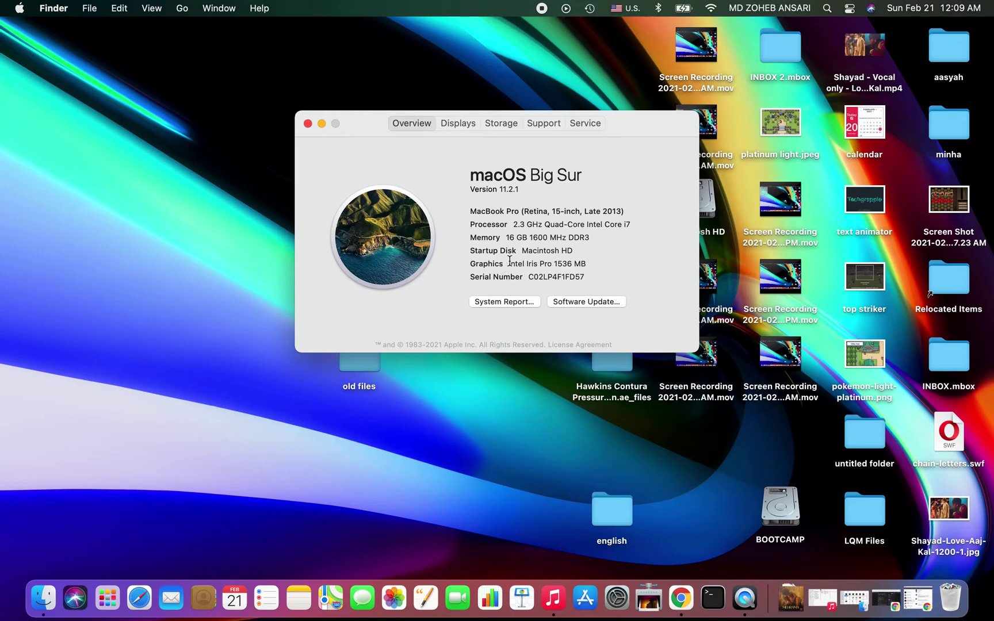
drag(510, 264, 593, 264)
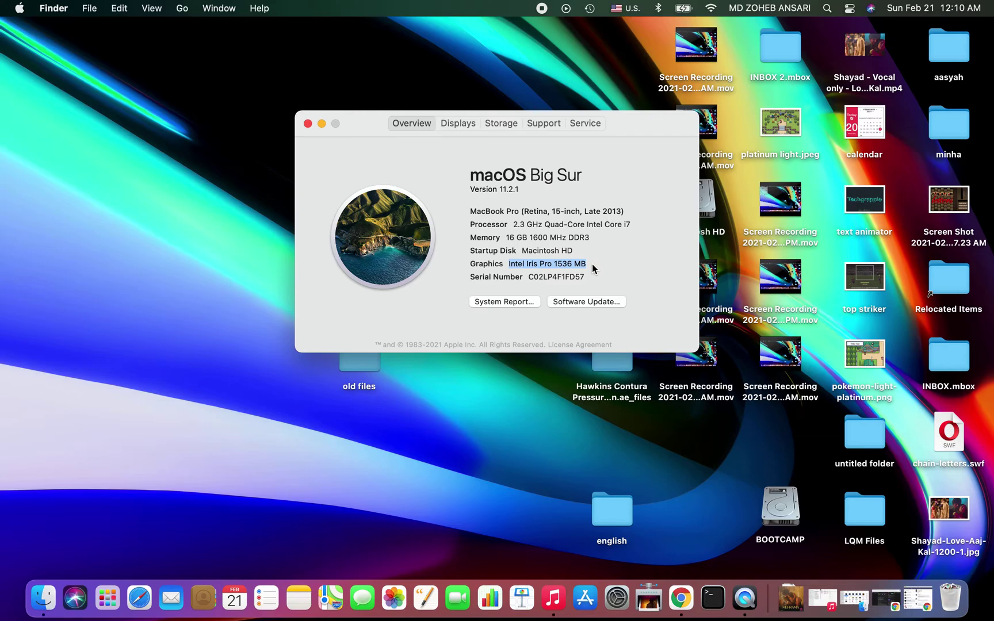
click(308, 124)
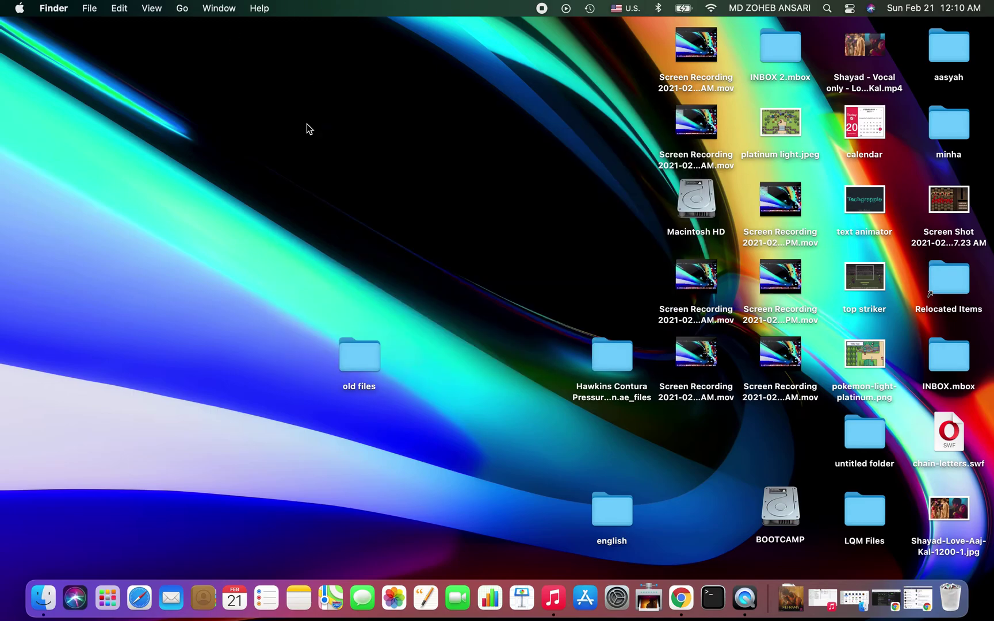
Step: Open the Battery pane in System Preferences and switch to its Power Adapter settings
click(20, 9)
click(41, 49)
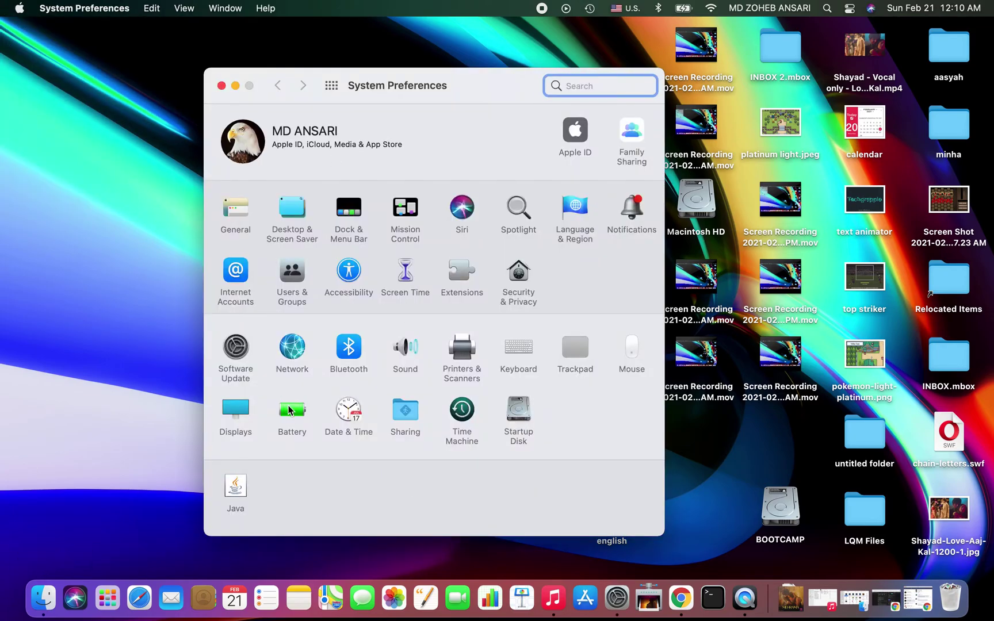
click(289, 411)
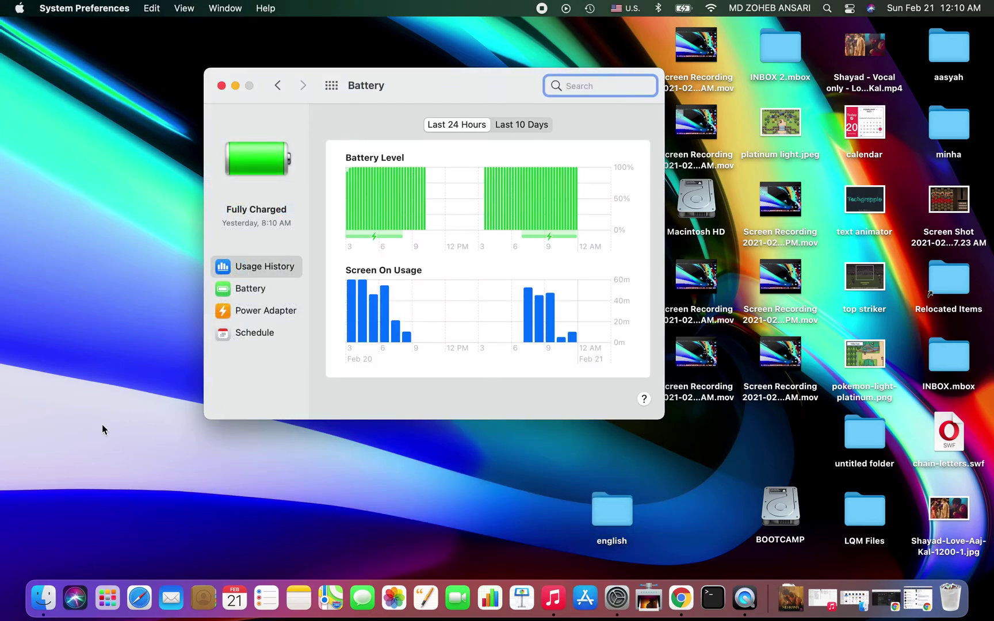
click(261, 293)
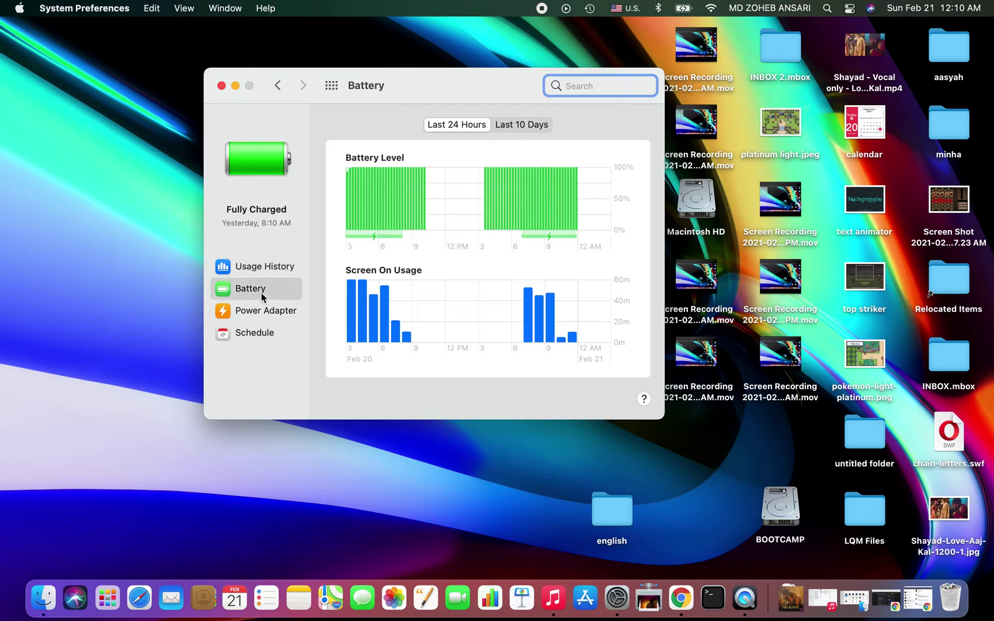
click(272, 314)
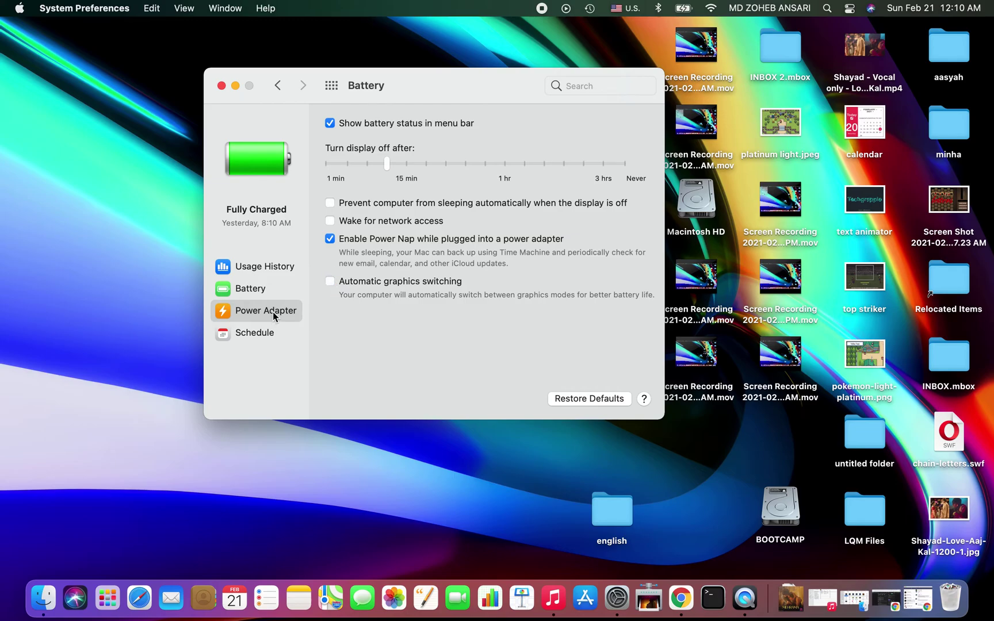
click(257, 291)
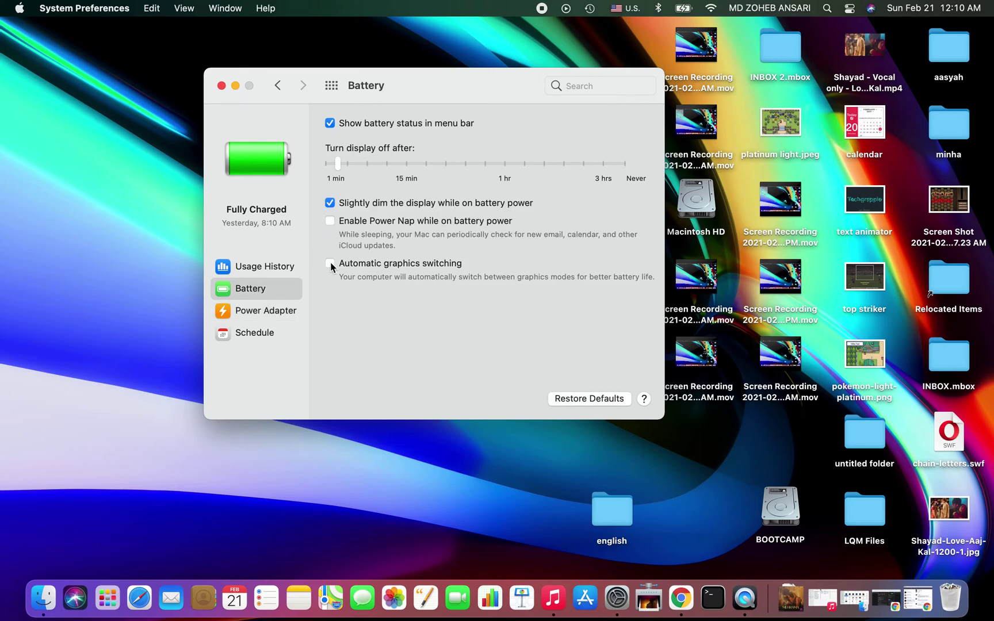
click(331, 264)
click(259, 310)
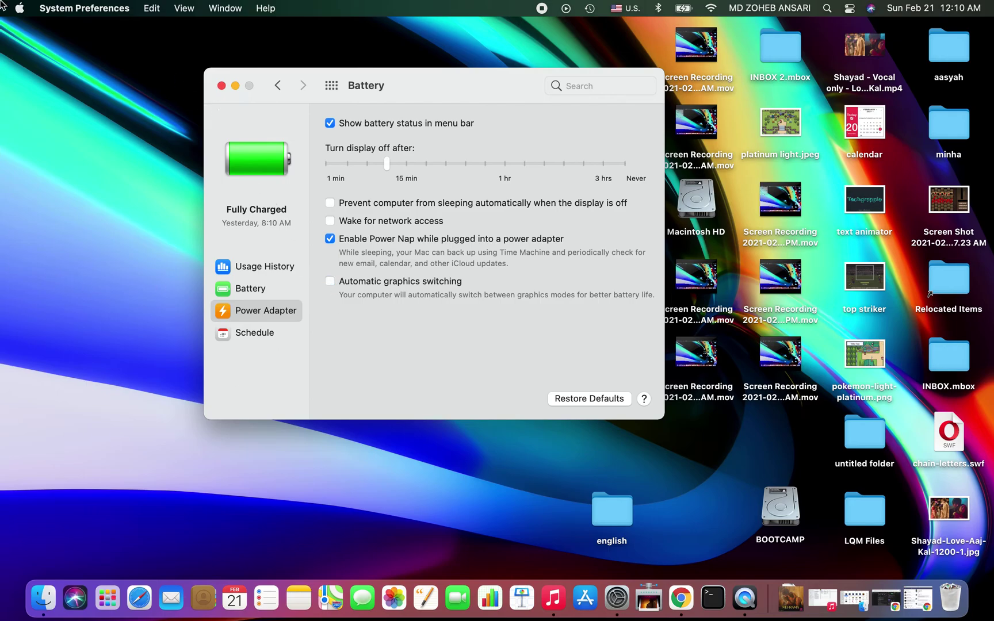
click(19, 8)
Step: Open About This Mac and highlight the graphics name 'NVIDIA GeForce GT 750M 2 GB'
click(44, 28)
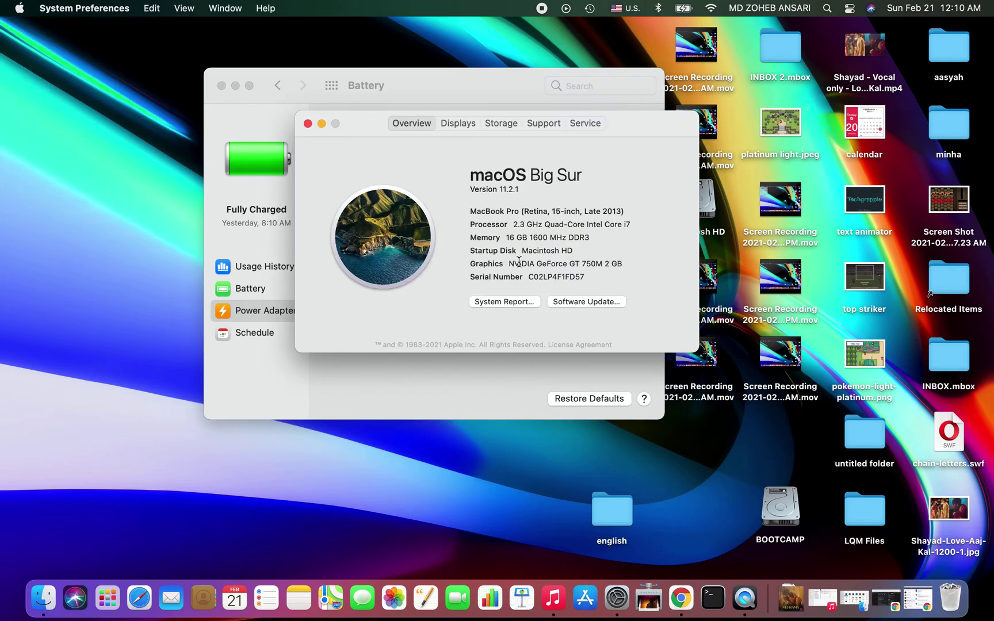
double_click(518, 264)
drag(550, 264, 623, 265)
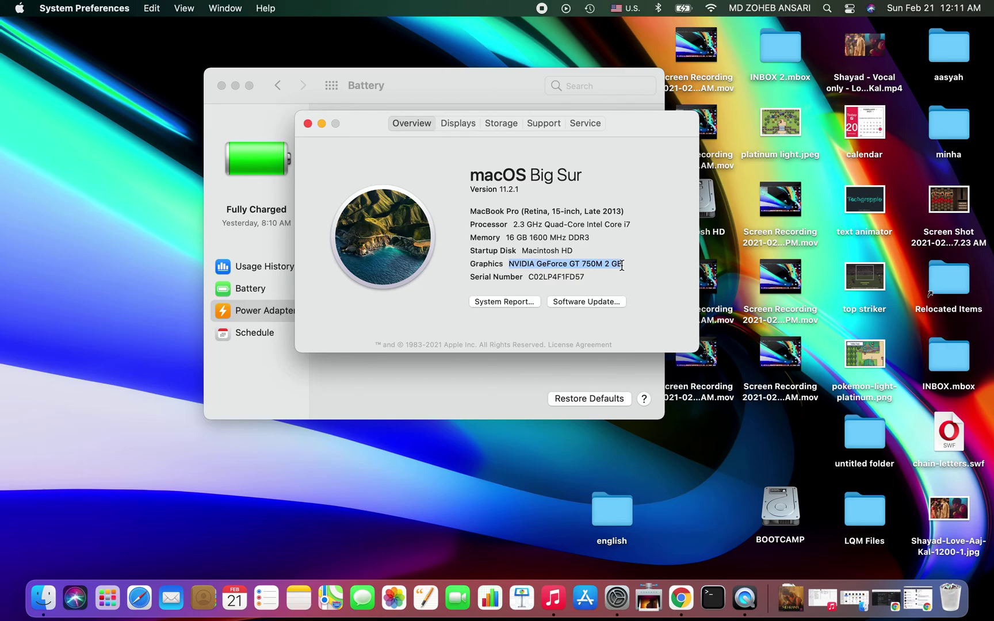
Step: Close About This Mac and re-enable Automatic graphics switching in Power Adapter settings
click(309, 124)
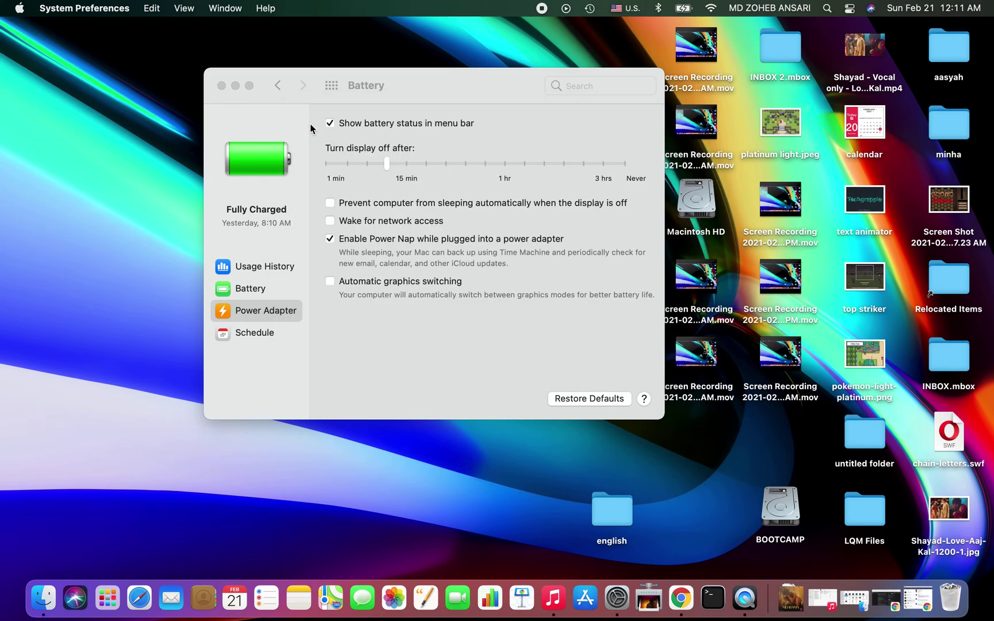
click(331, 283)
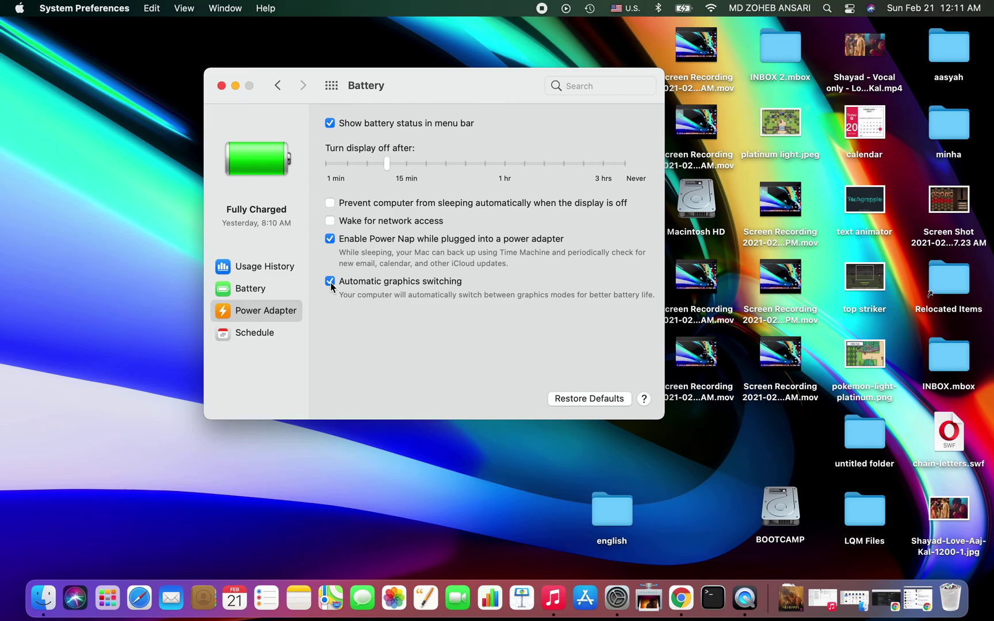
Step: Close the System Preferences window, returning to the Finder desktop
click(222, 85)
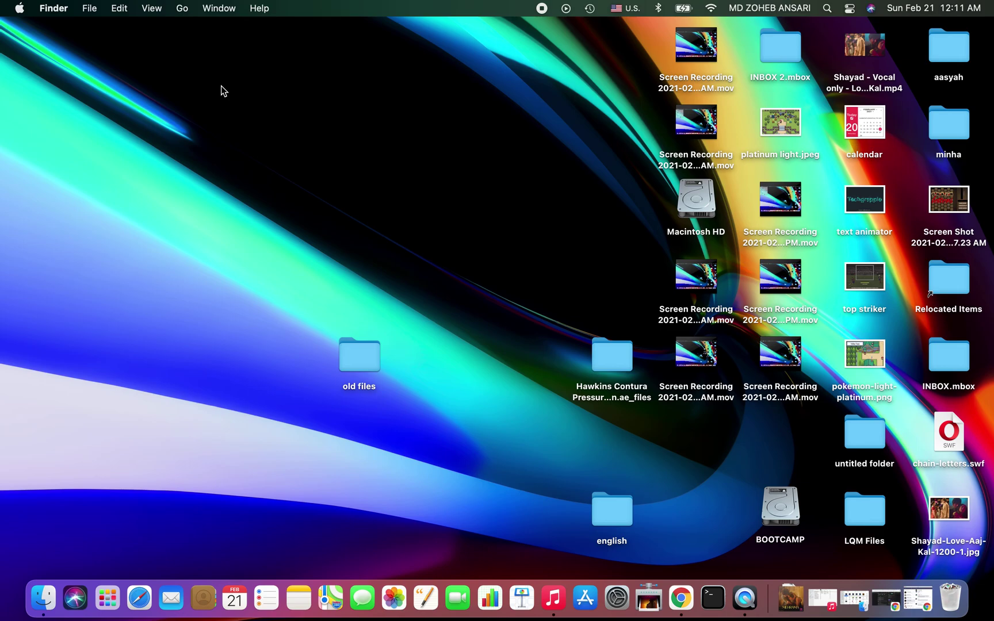